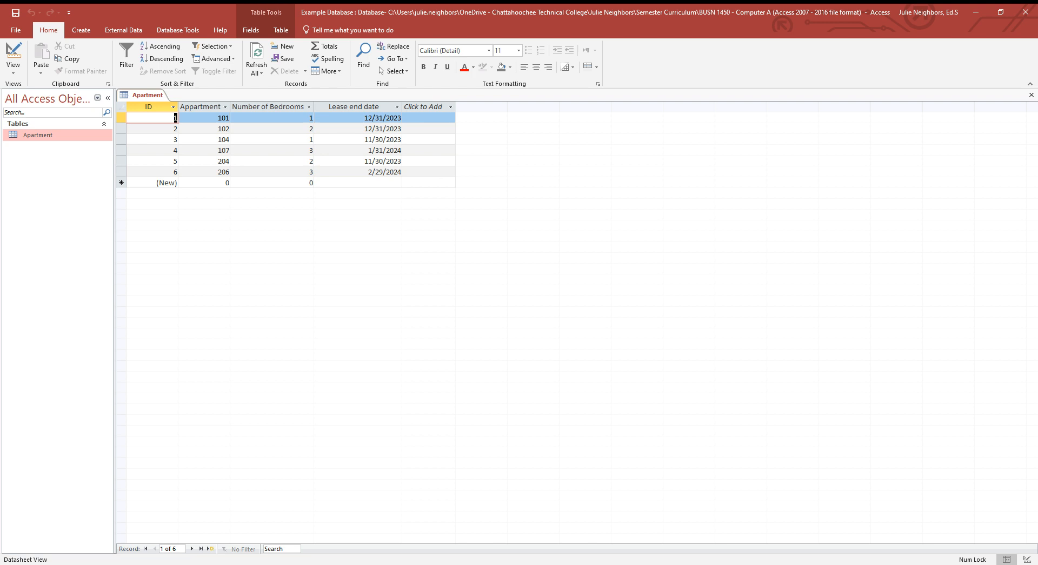
Switch the Apartment table to Design View and correct the misspelled second field name to "Apartment Number"
{"action": "left_click", "coordinate": [17, 72]}
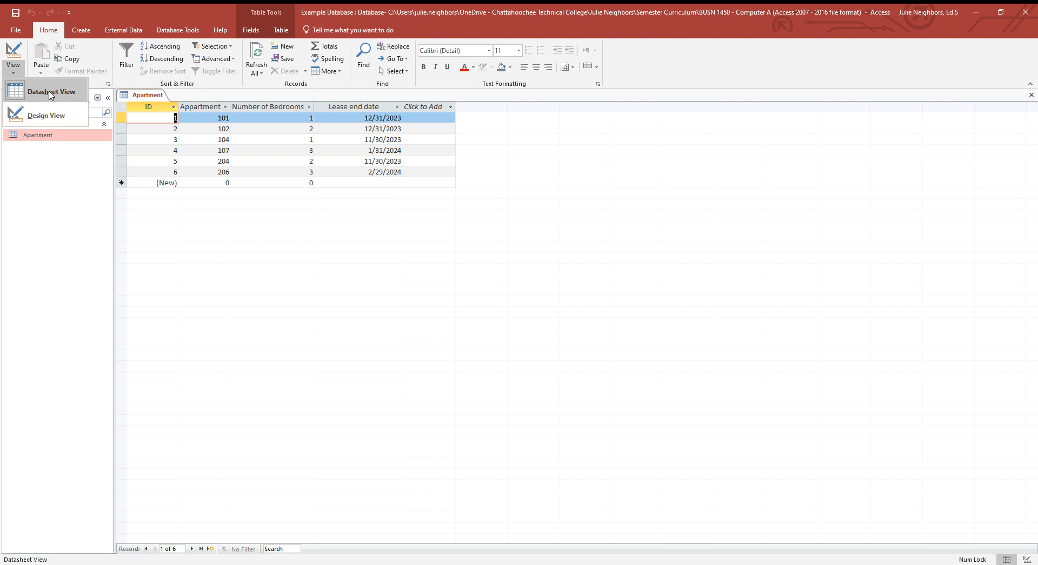
{"action": "left_click", "coordinate": [47, 119]}
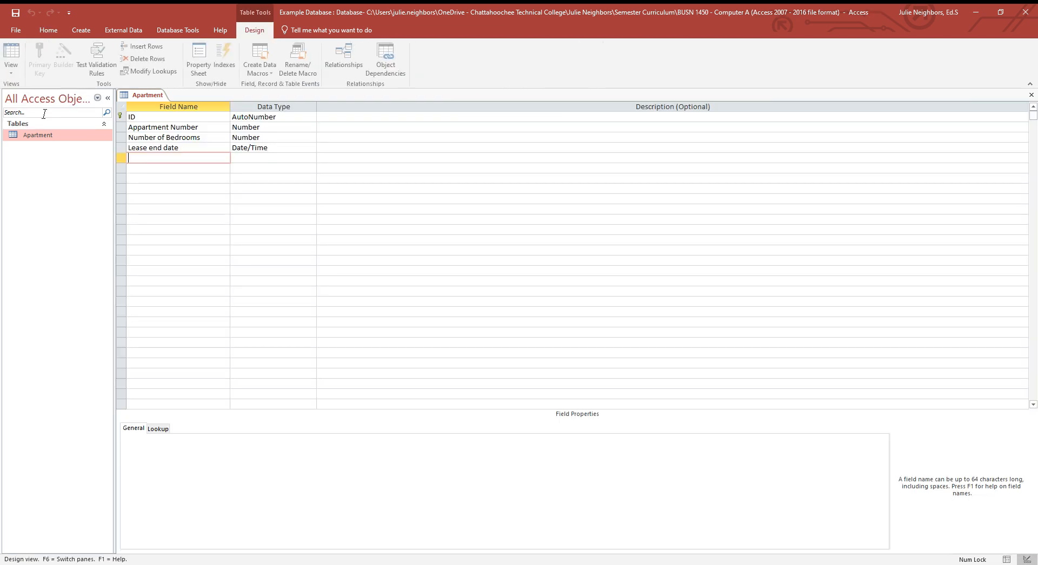
{"action": "left_click", "coordinate": [138, 128]}
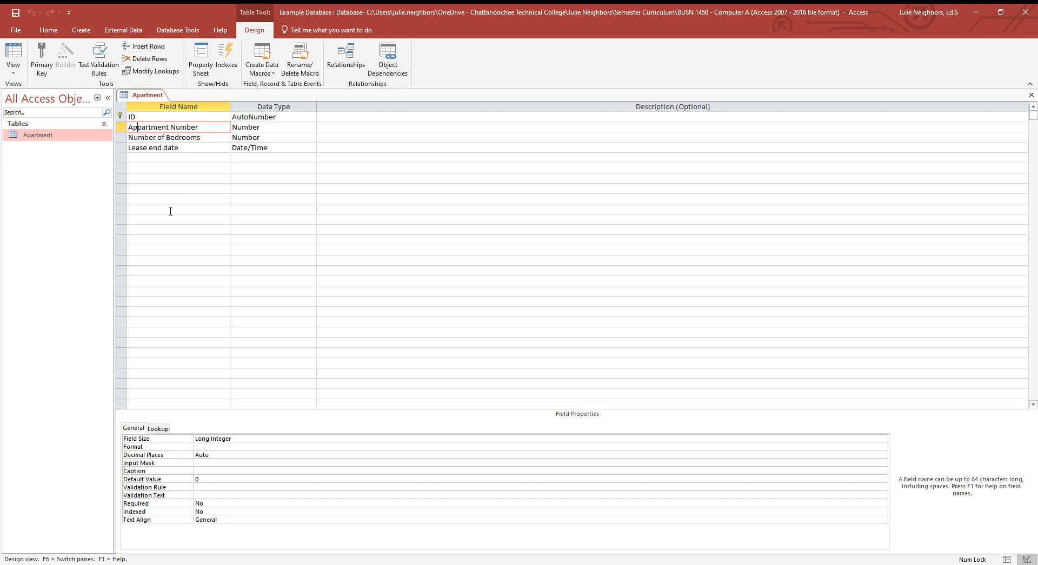
{"action": "key", "text": "Delete"}
Add a Short Text field named "Level" with the description "Level the apartment is on."
{"action": "left_click", "coordinate": [155, 156]}
{"action": "type", "text": "Level"}
{"action": "key", "text": "Tab"}
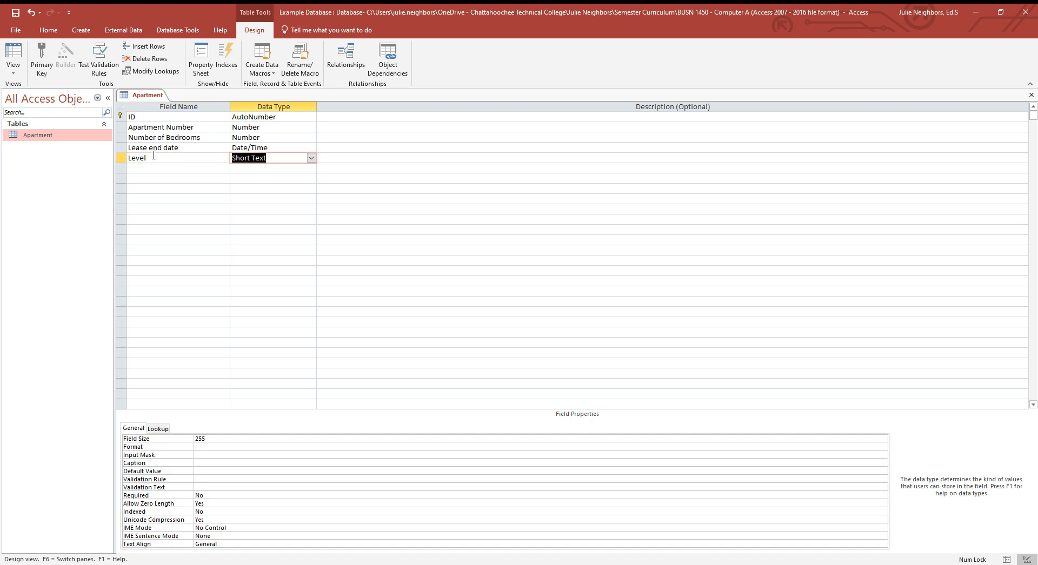
{"action": "left_click", "coordinate": [312, 159]}
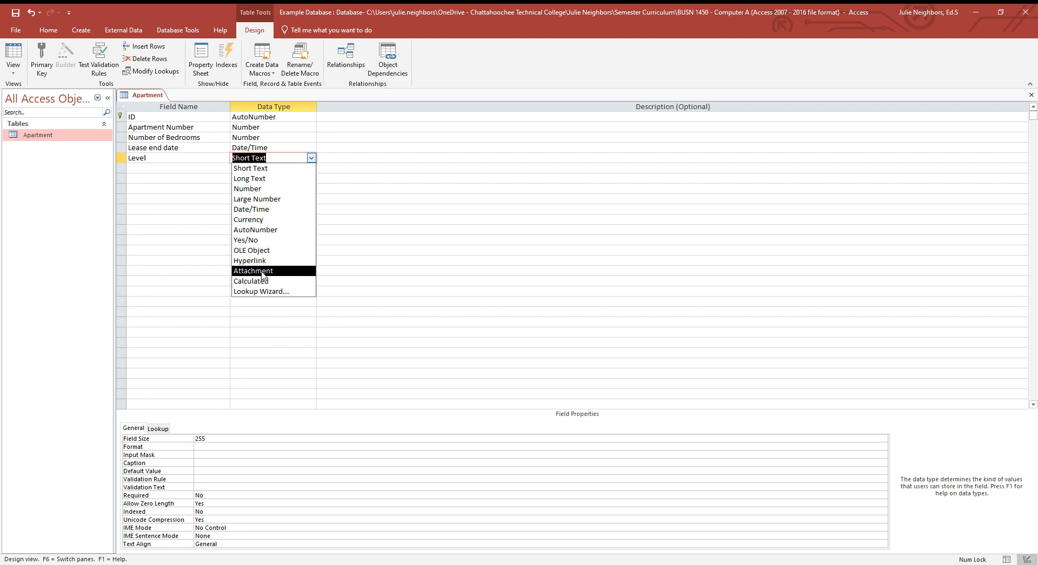
{"action": "left_click", "coordinate": [319, 157]}
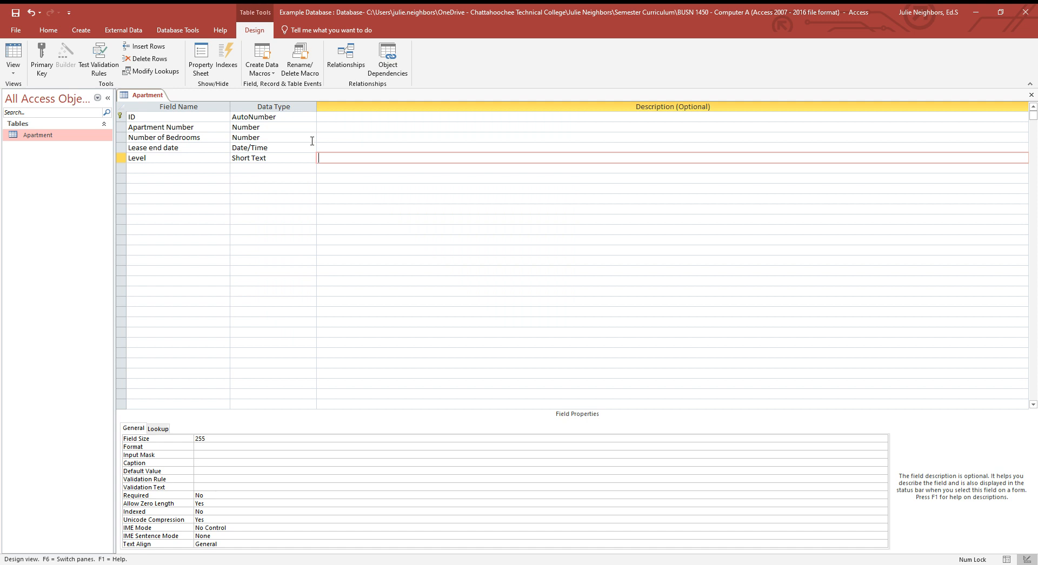
{"action": "type", "text": "Level the apartment is on."}
Add a field named "Accessible" below Level with the Yes/No data type
{"action": "left_click", "coordinate": [154, 168]}
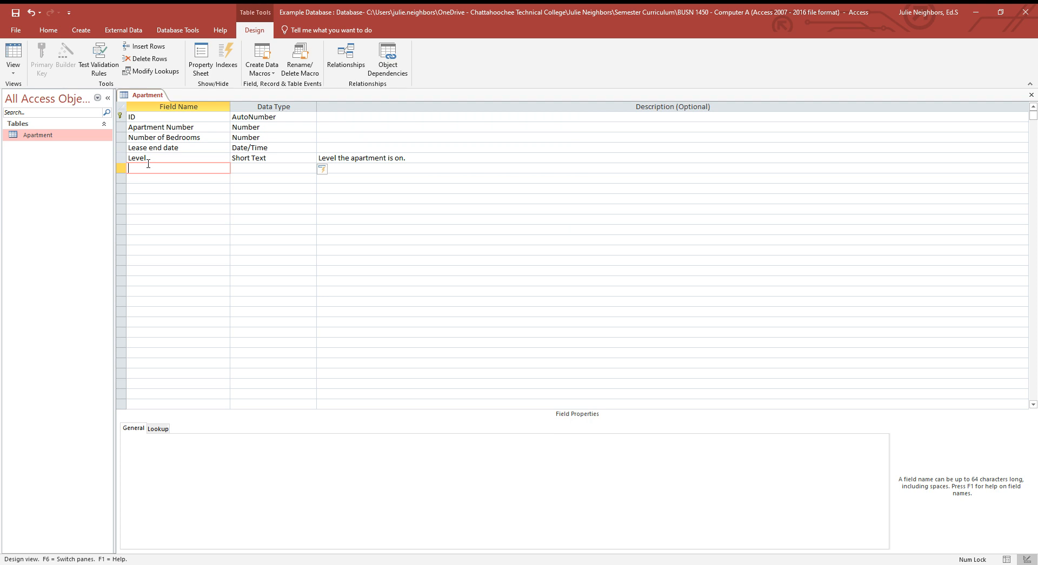
{"action": "type", "text": "Accessible"}
{"action": "left_click", "coordinate": [270, 169]}
{"action": "left_click", "coordinate": [312, 170]}
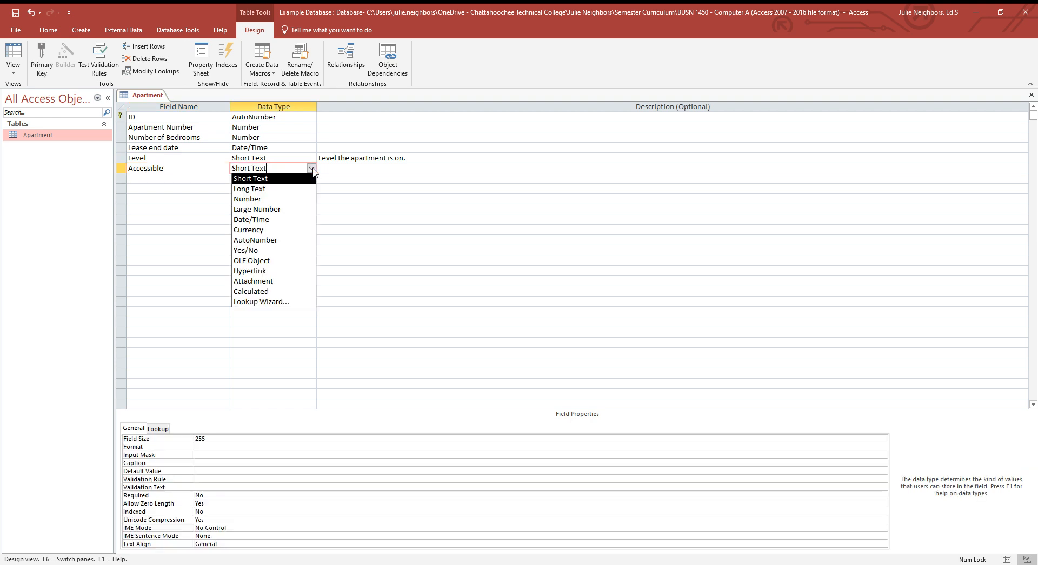
{"action": "left_click", "coordinate": [261, 251]}
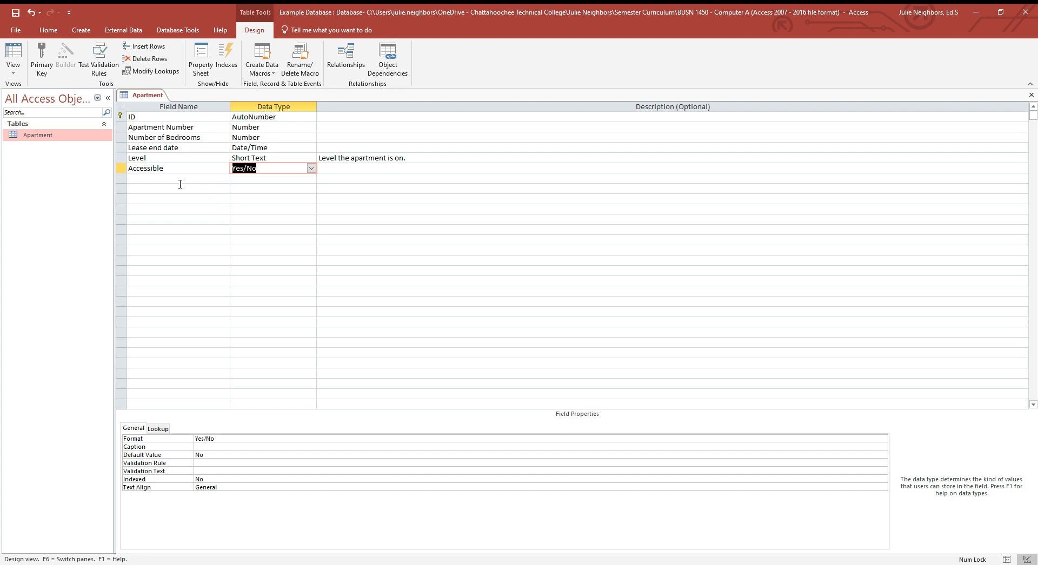
Save the table while switching to Datasheet View, and widen the Apartment Number column to show its full heading
{"action": "left_click", "coordinate": [12, 74]}
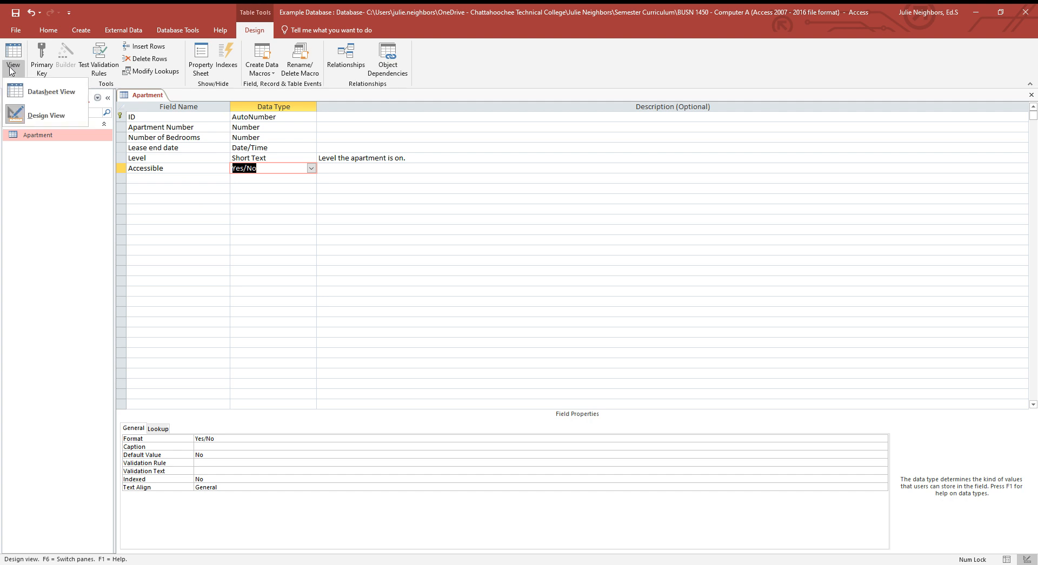
{"action": "left_click", "coordinate": [61, 95]}
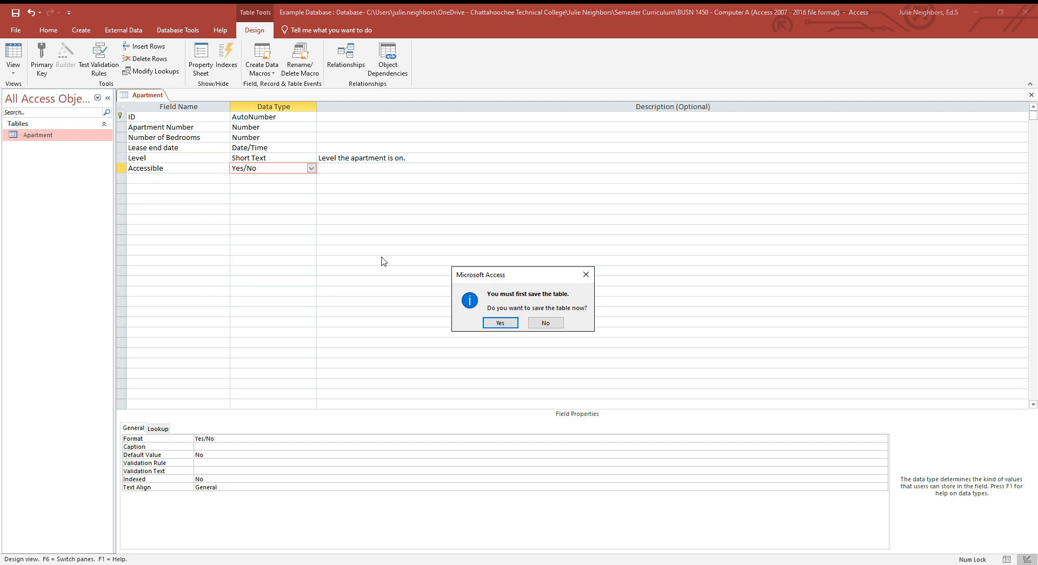
{"action": "left_click", "coordinate": [498, 323]}
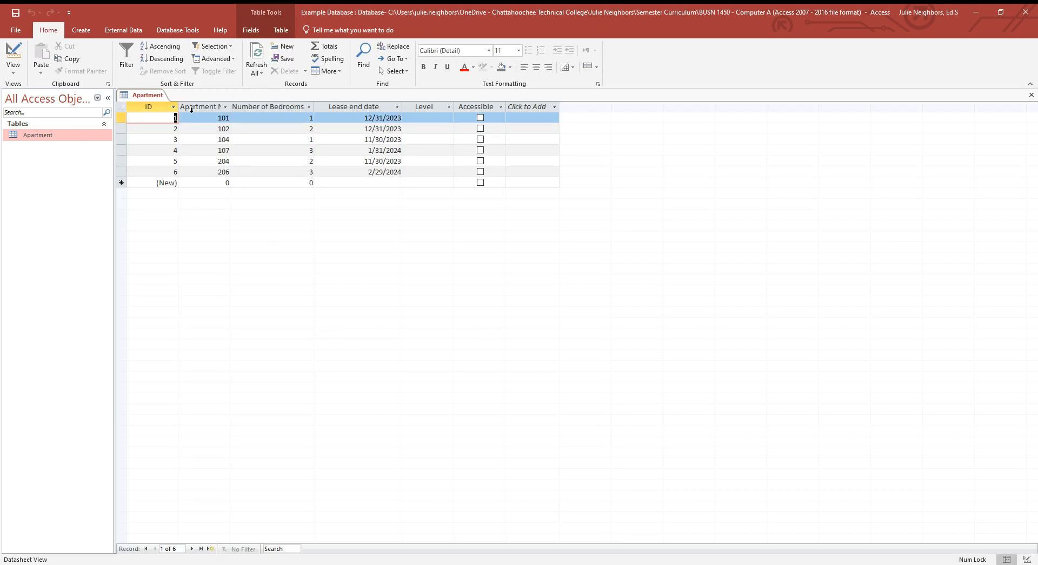
{"action": "left_click_drag", "start_coordinate": [231, 106], "coordinate": [273, 108]}
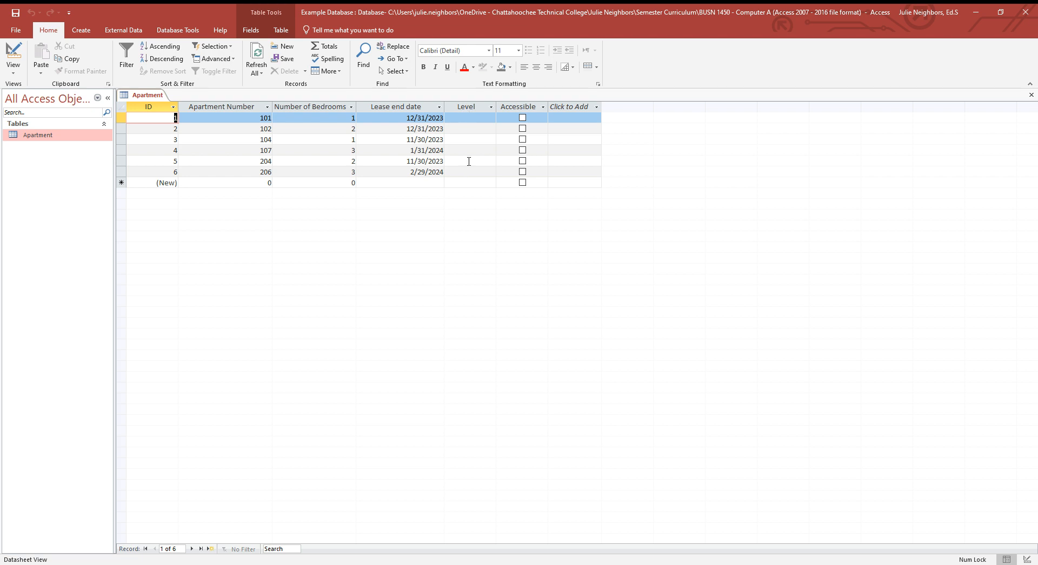
Enter "Ground" as the Level for apartments 101 and 102
{"action": "left_click", "coordinate": [468, 118]}
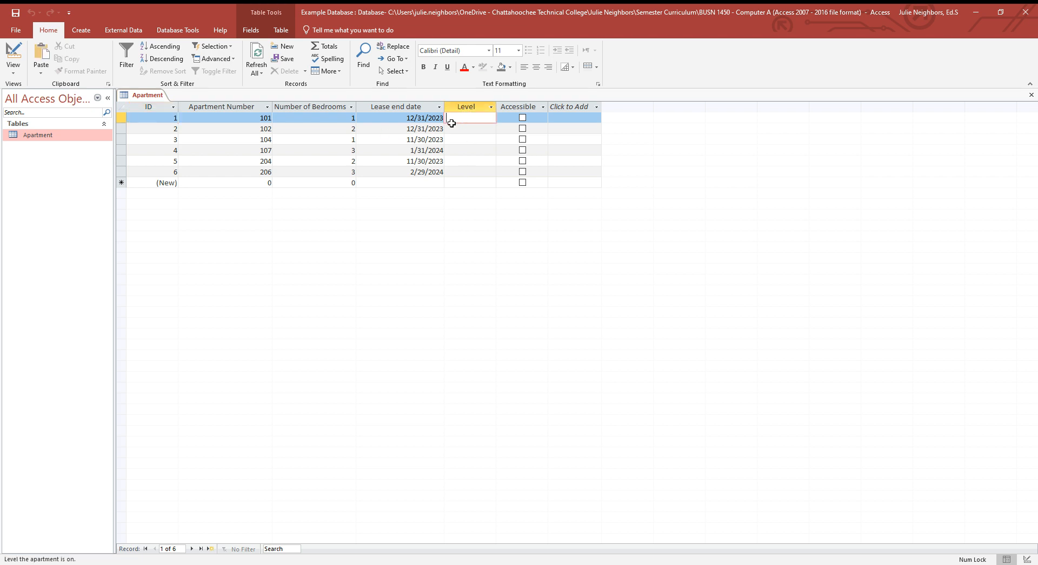
{"action": "type", "text": "Ground"}
{"action": "key", "text": "Tab"}
{"action": "key", "text": "Tab"}
{"action": "key", "text": "Tab"}
{"action": "key", "text": "Tab"}
{"action": "key", "text": "Tab"}
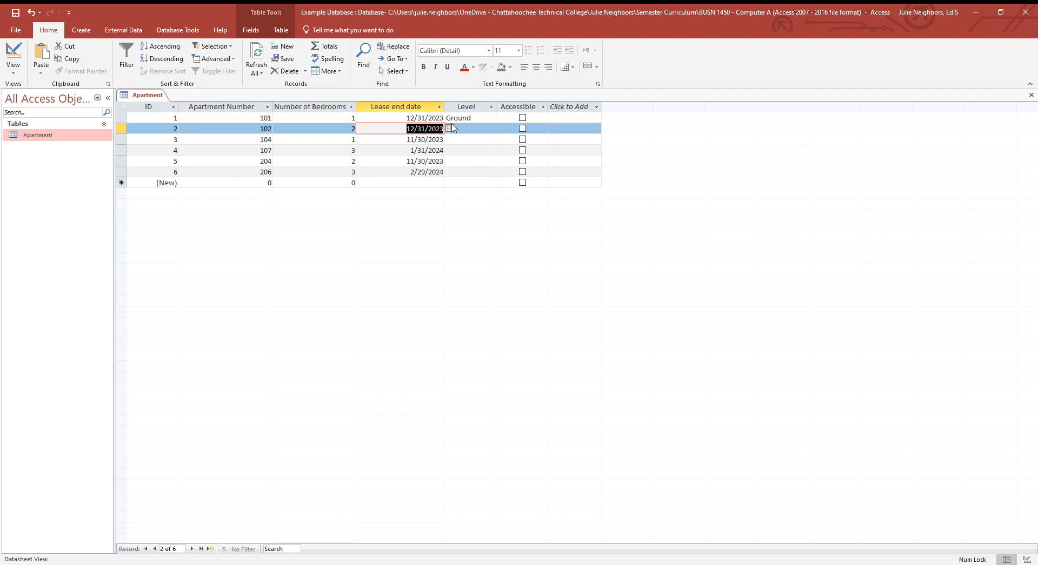
{"action": "left_click", "coordinate": [469, 131]}
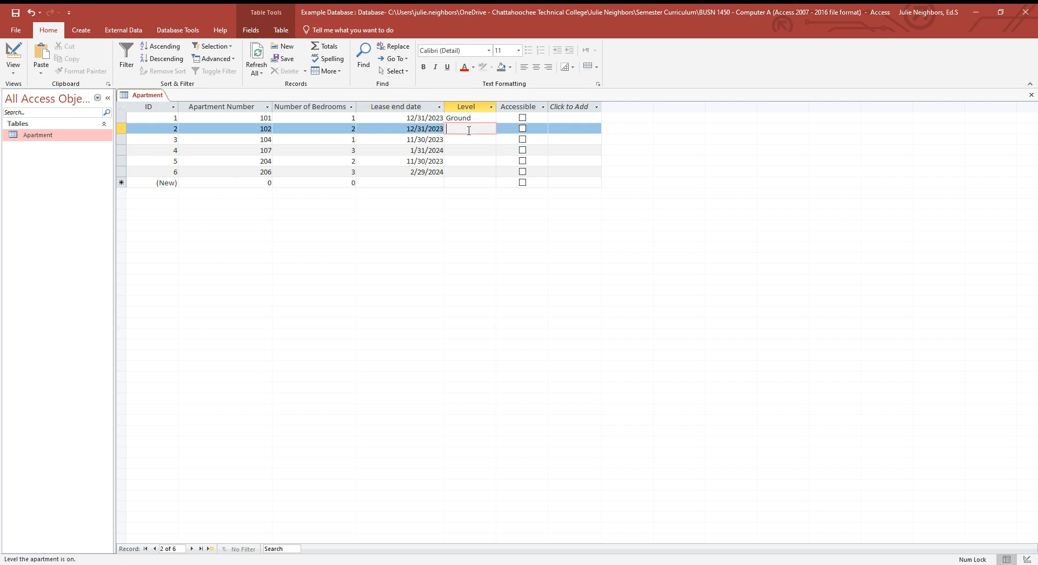
{"action": "type", "text": "Ground"}
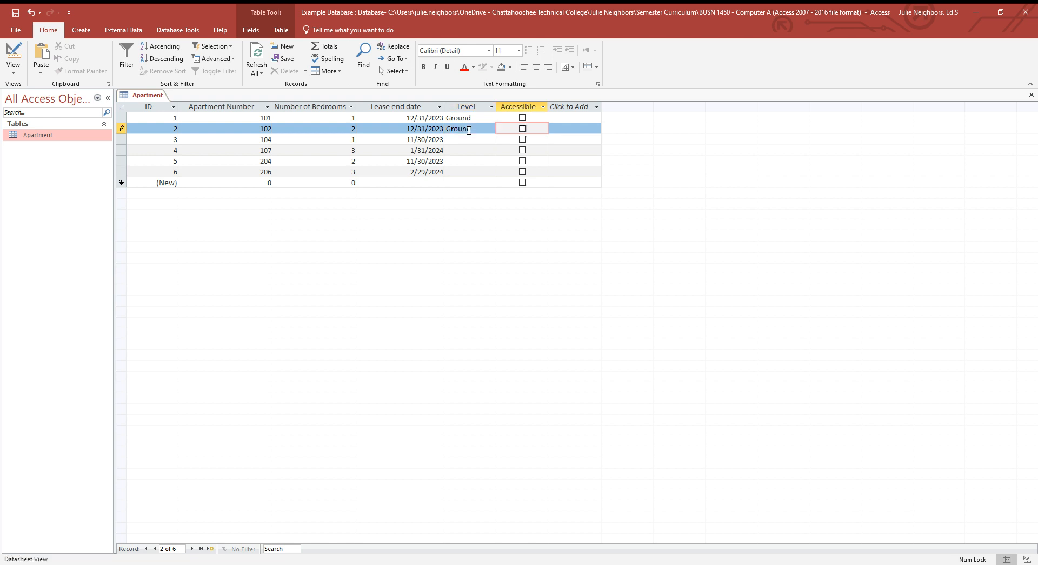
Enter "Ground" as the Level for apartments 104 and 107
{"action": "key", "text": "Tab"}
{"action": "key", "text": "Tab"}
{"action": "key", "text": "Tab"}
{"action": "key", "text": "Tab"}
{"action": "key", "text": "Tab"}
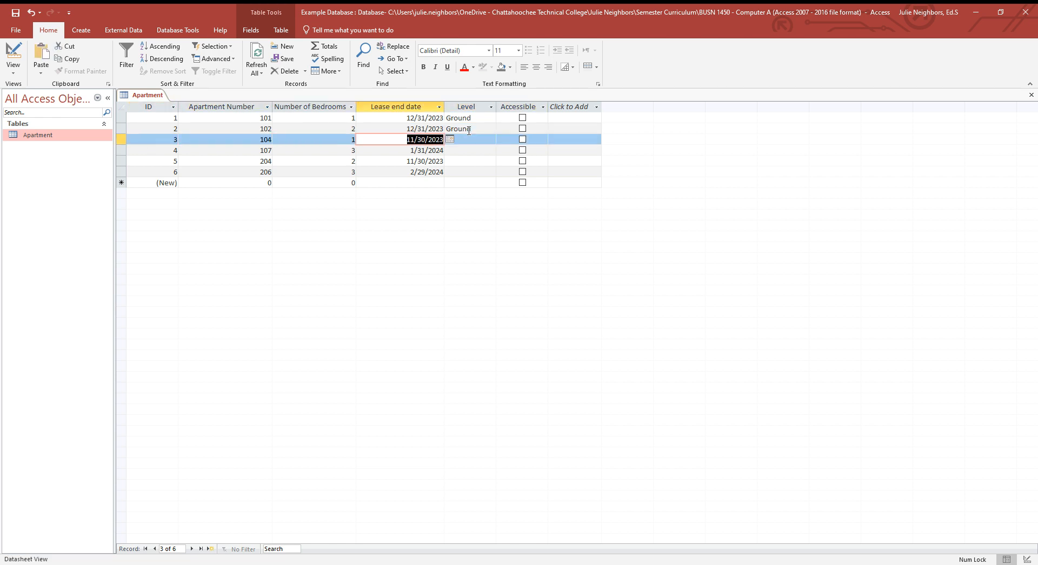
{"action": "key", "text": "Tab"}
{"action": "type", "text": "Groun"}
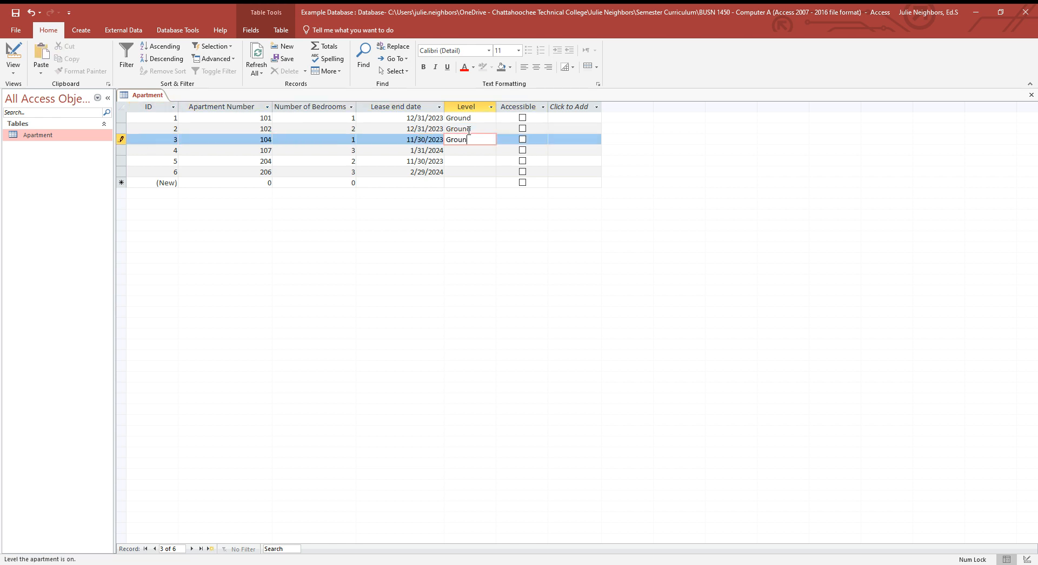
{"action": "type", "text": "d"}
{"action": "key", "text": "Tab"}
{"action": "key", "text": "Tab"}
{"action": "key", "text": "Tab"}
{"action": "key", "text": "Tab"}
{"action": "key", "text": "Tab"}
{"action": "key", "text": "Tab"}
{"action": "type", "text": "Ground"}
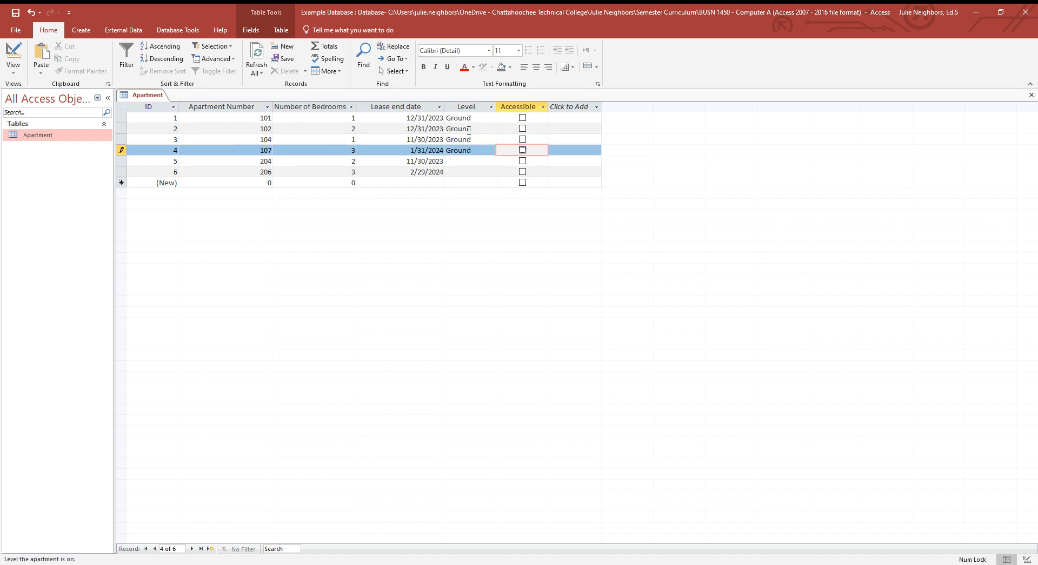
Enter "Second" as the Level for apartments 204 and 206
{"action": "key", "text": "Tab"}
{"action": "key", "text": "Tab"}
{"action": "key", "text": "Tab"}
{"action": "key", "text": "Tab"}
{"action": "key", "text": "Tab"}
{"action": "key", "text": "Tab"}
{"action": "type", "text": "Second"}
{"action": "key", "text": "Tab"}
{"action": "key", "text": "Tab"}
{"action": "key", "text": "Tab"}
{"action": "key", "text": "Tab"}
{"action": "key", "text": "Tab"}
{"action": "key", "text": "Tab"}
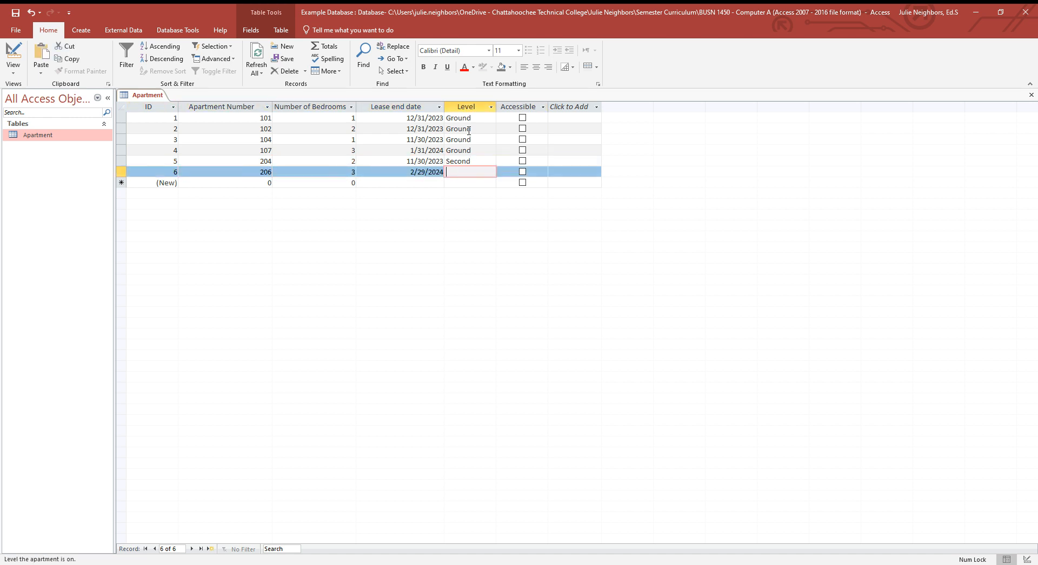
{"action": "type", "text": "Second"}
Mark apartments 101, 102 and 107 as Accessible
{"action": "left_click", "coordinate": [523, 118]}
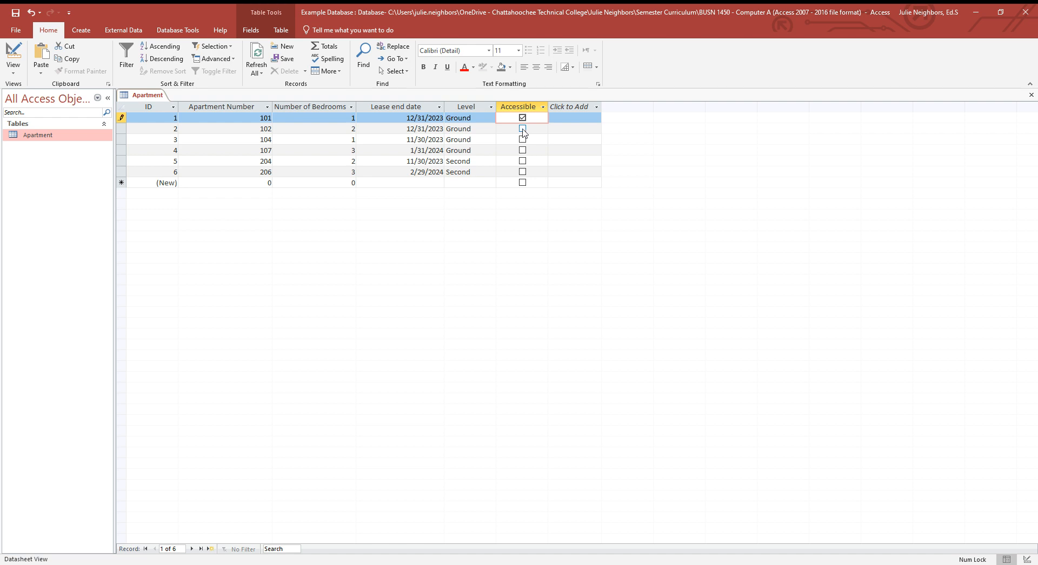
{"action": "left_click", "coordinate": [522, 129]}
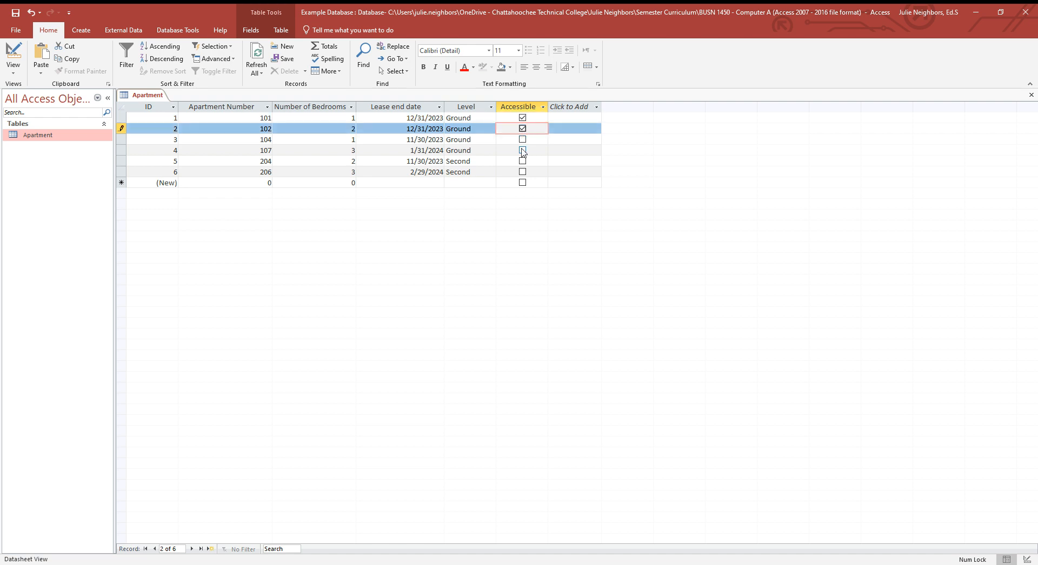
{"action": "left_click", "coordinate": [523, 151]}
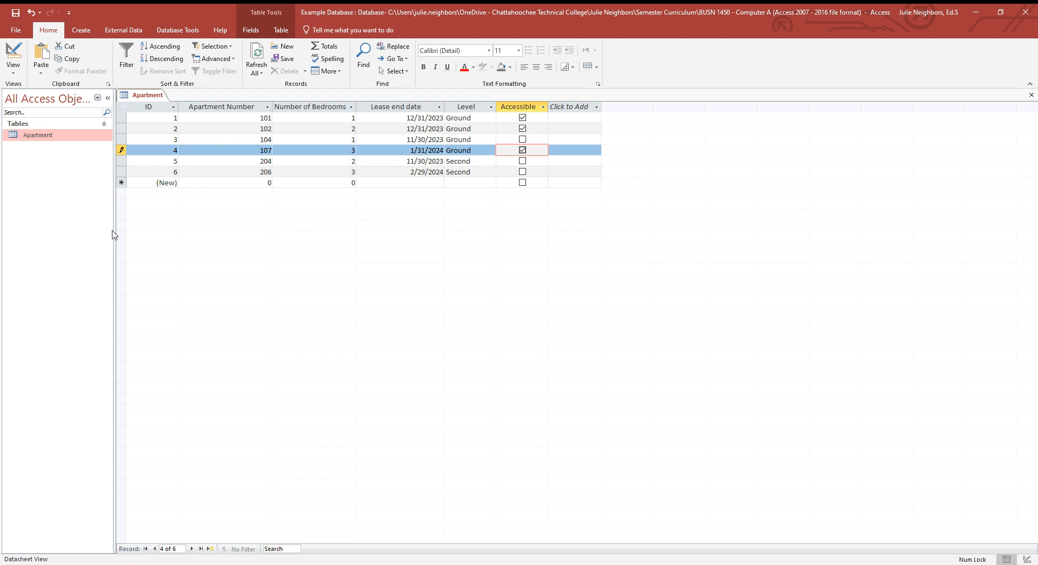
Start a new record for apartment number 308 with 3 bedrooms
{"action": "left_click", "coordinate": [202, 182]}
{"action": "type", "text": "308"}
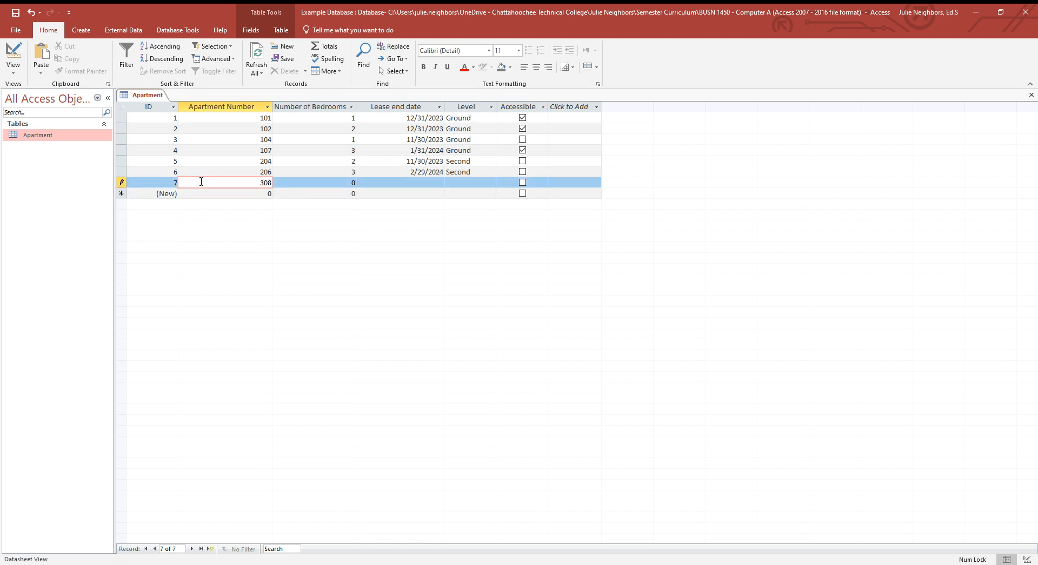
{"action": "key", "text": "Tab"}
{"action": "type", "text": "3"}
{"action": "key", "text": "Tab"}
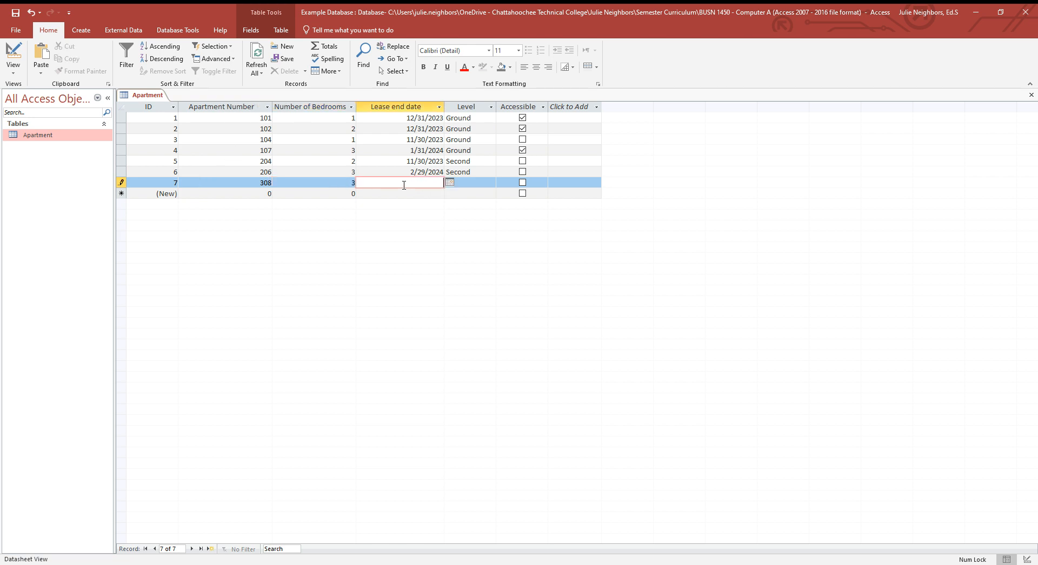
Set apartment 308's lease end date to 11/30/2023 and its Level to "Third", leaving Accessible unchecked, and finish the record
{"action": "left_click", "coordinate": [450, 183]}
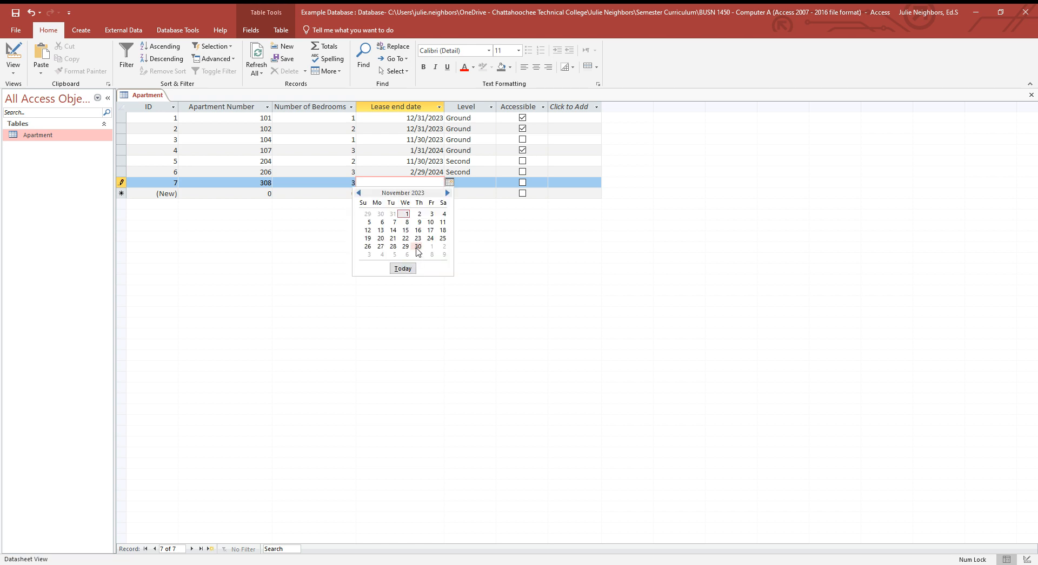
{"action": "left_click", "coordinate": [418, 247]}
{"action": "left_click", "coordinate": [471, 184]}
{"action": "type", "text": "Third"}
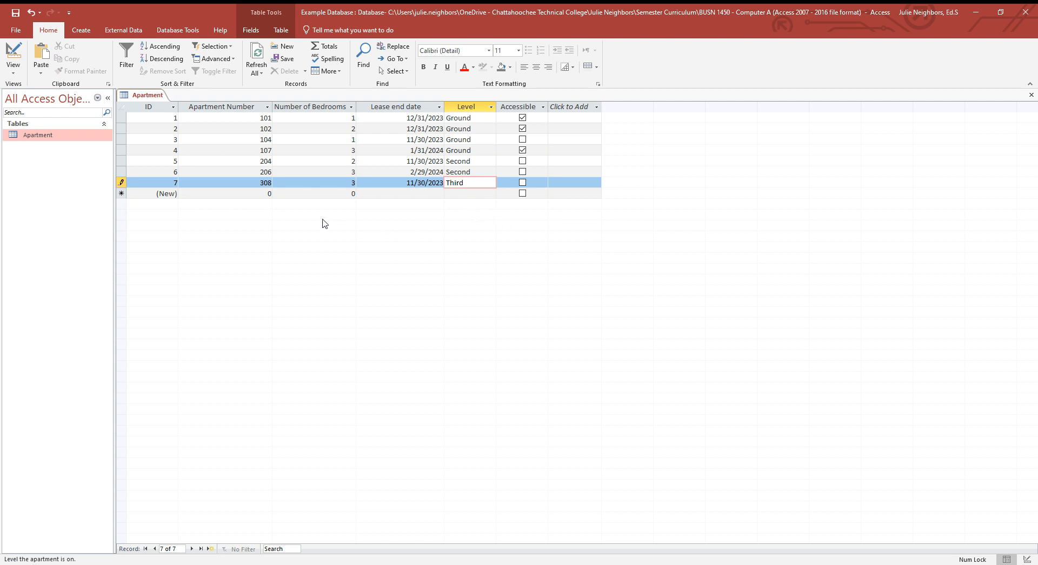
{"action": "key", "text": "Tab"}
{"action": "key", "text": "Tab"}
{"action": "key", "text": "Tab"}
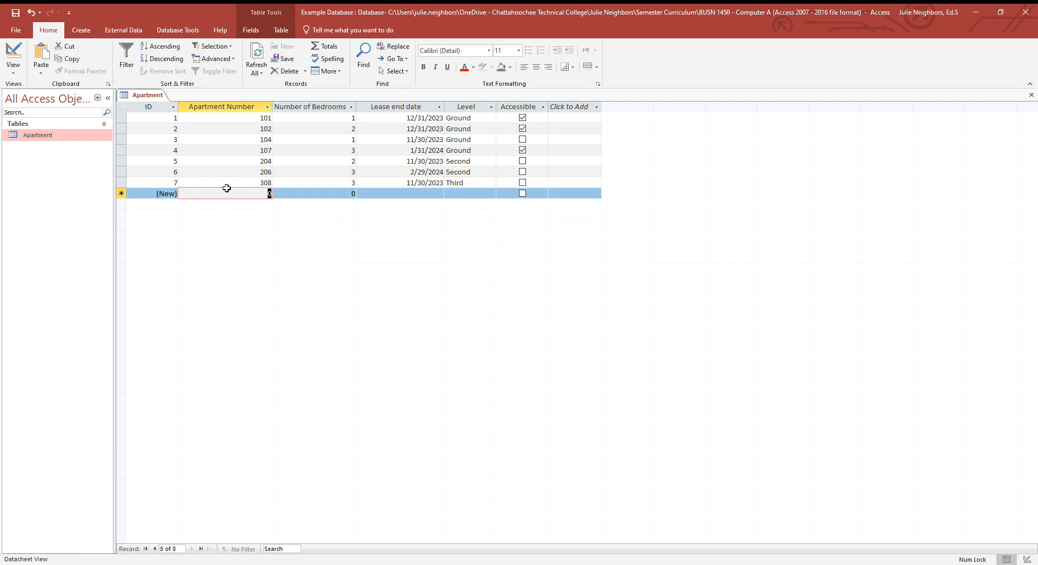